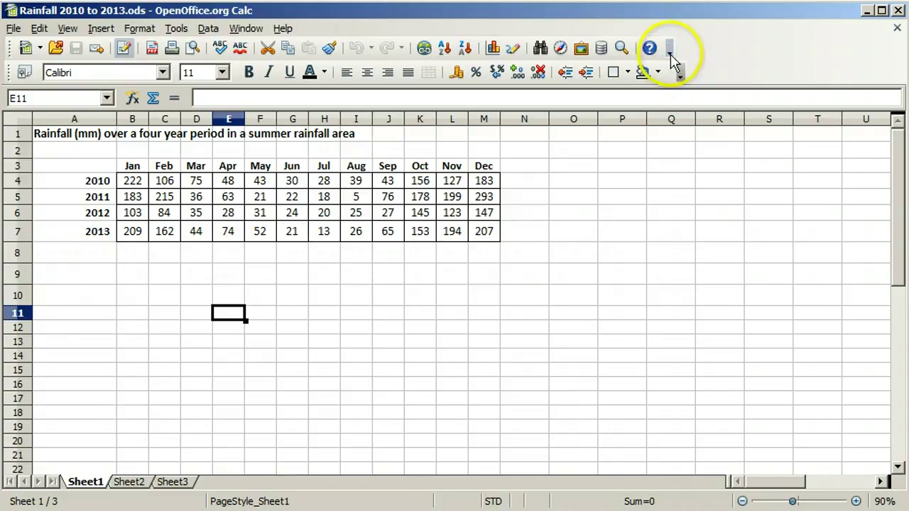
Step: Open Customize Toolbar for the Standard toolbar and move the dialog left to uncover the sheet
{"action": "left_click", "coordinate": [670, 51]}
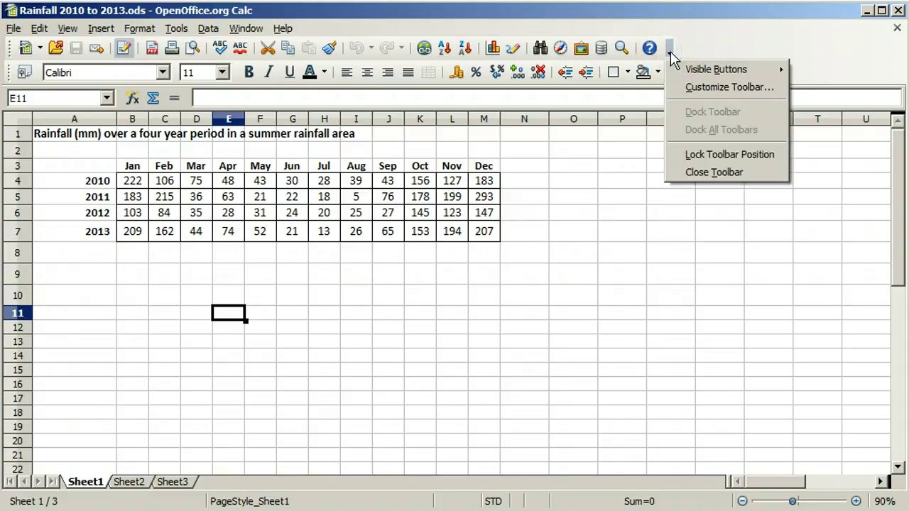
{"action": "left_click", "coordinate": [690, 88]}
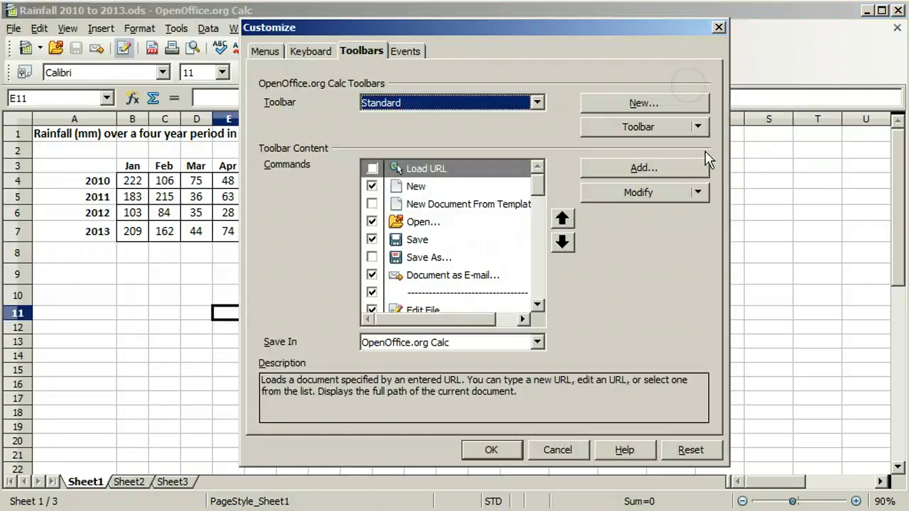
{"action": "left_click", "coordinate": [546, 33]}
{"action": "left_click_drag", "start_coordinate": [522, 32], "coordinate": [340, 32]}
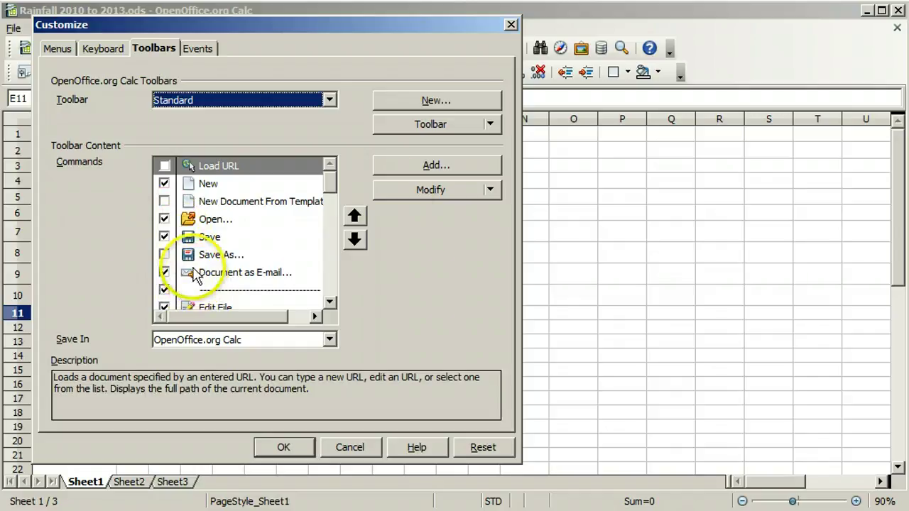
Step: Add a new toolbar named 'My Tools' with Save In set to Rainfall 2010 to 2013.ods
{"action": "left_click", "coordinate": [440, 101]}
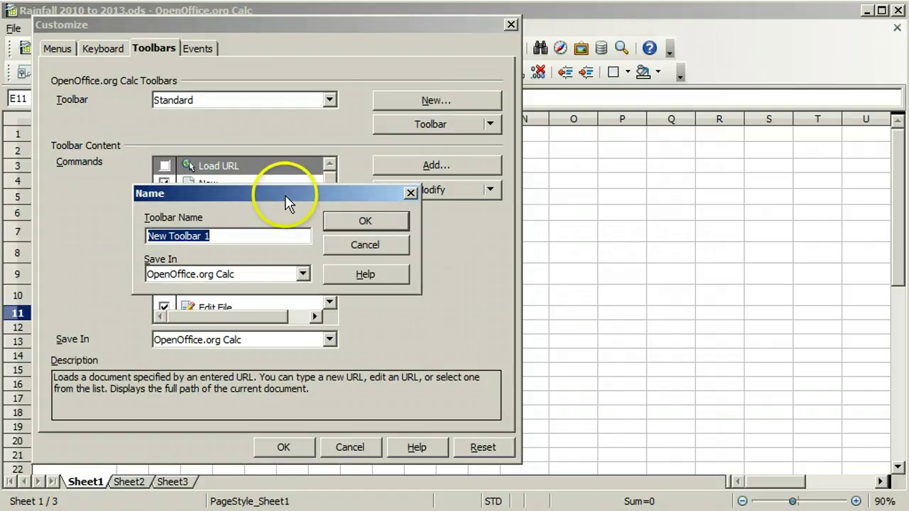
{"action": "mouse_move", "coordinate": [288, 202]}
{"action": "left_mouse_down"}
{"action": "mouse_move", "coordinate": [664, 158]}
{"action": "mouse_move", "coordinate": [682, 147]}
{"action": "left_mouse_up"}
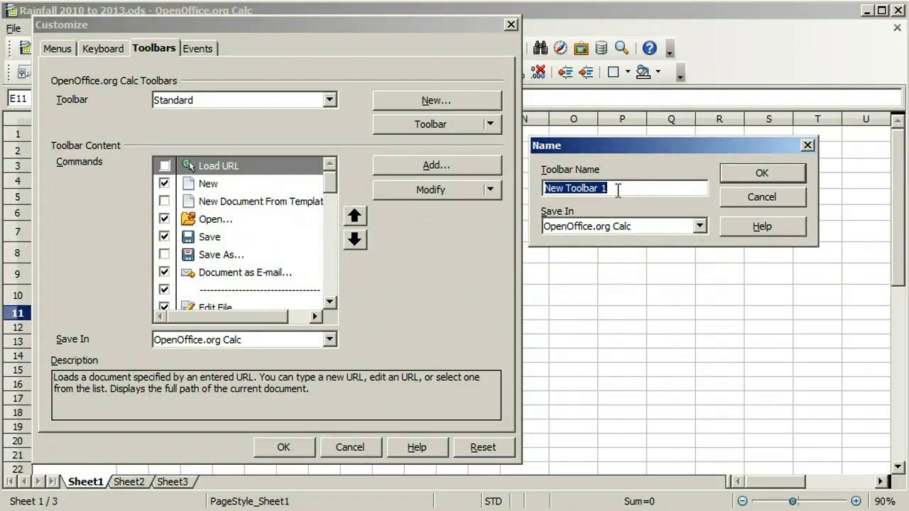
{"action": "type", "text": "My Tools"}
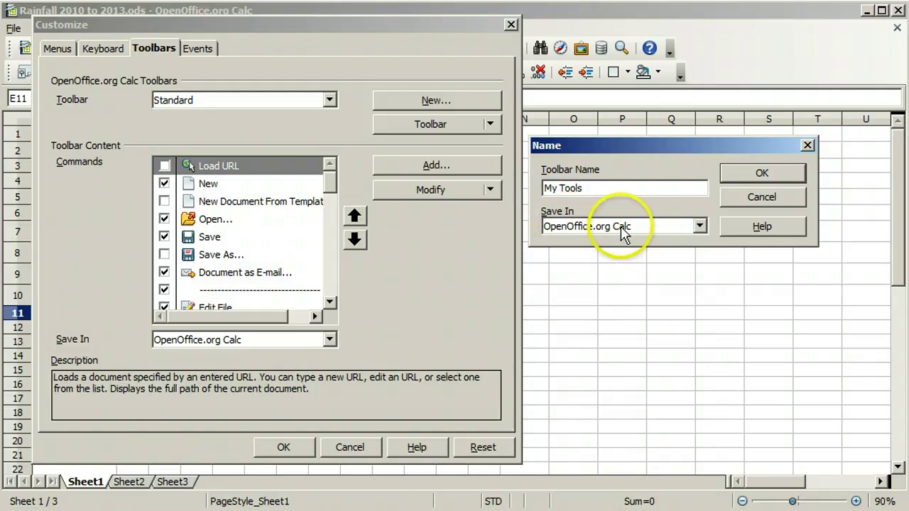
{"action": "left_click", "coordinate": [701, 228]}
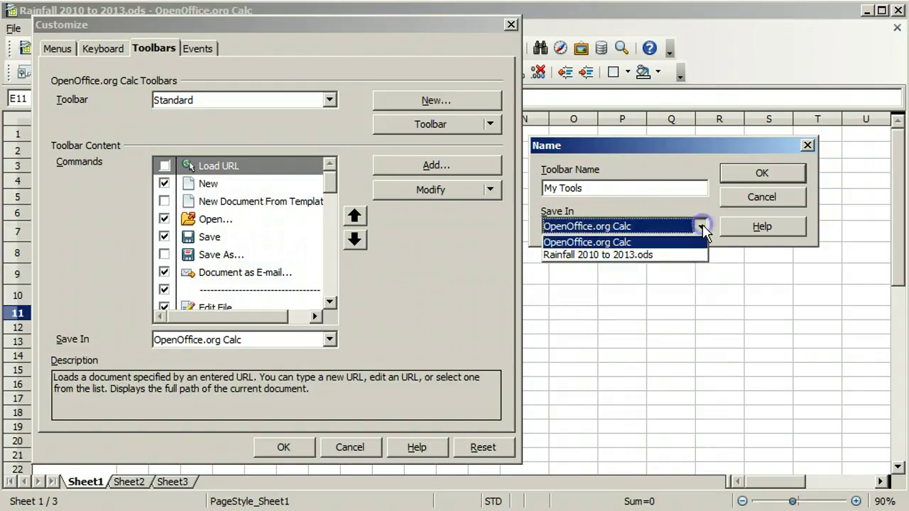
{"action": "left_click", "coordinate": [681, 257]}
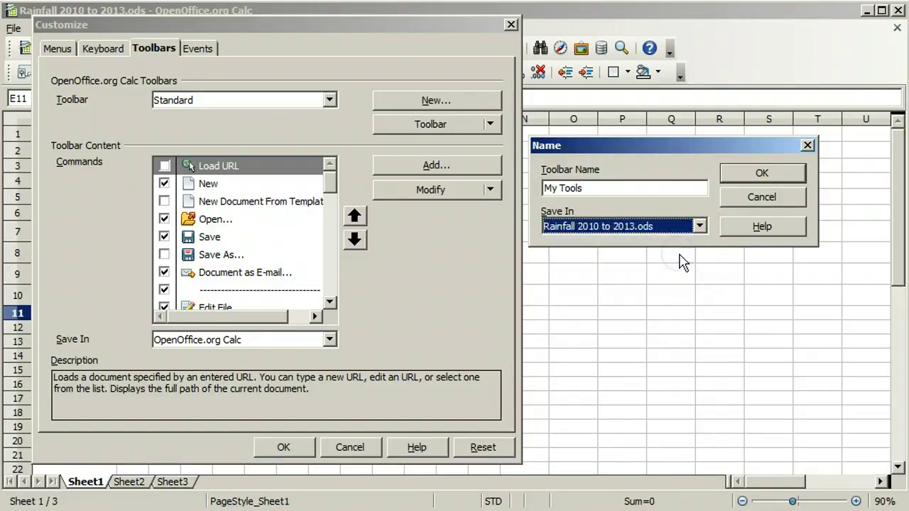
{"action": "left_click", "coordinate": [767, 173]}
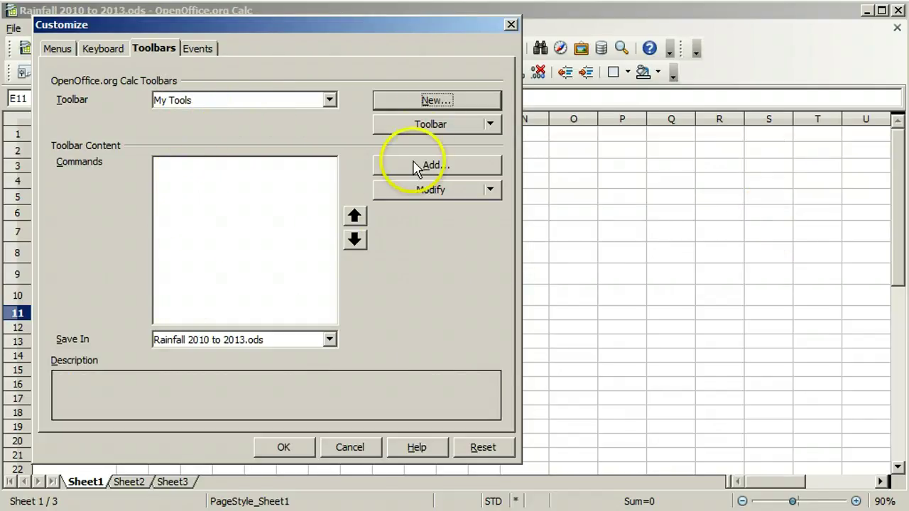
Step: Add First Page from View and Cut from Edit to My Tools
{"action": "left_click", "coordinate": [433, 169]}
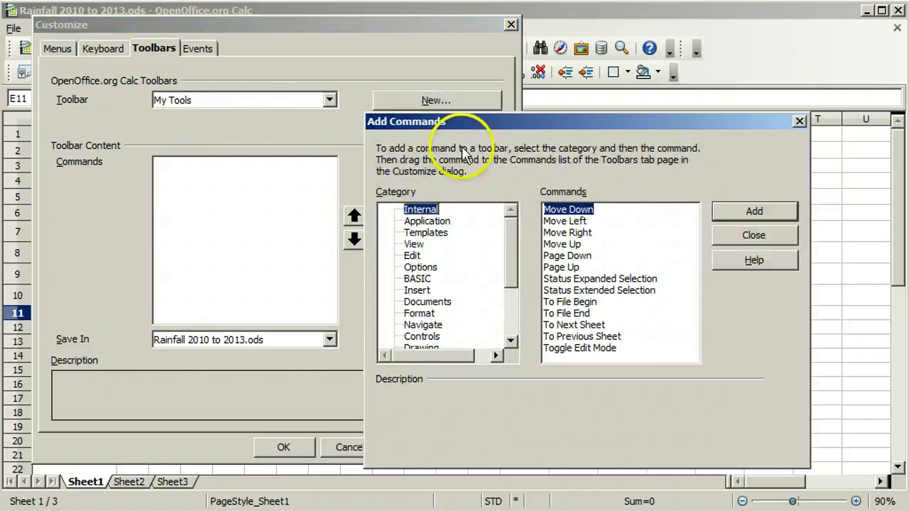
{"action": "left_click_drag", "start_coordinate": [517, 132], "coordinate": [521, 74]}
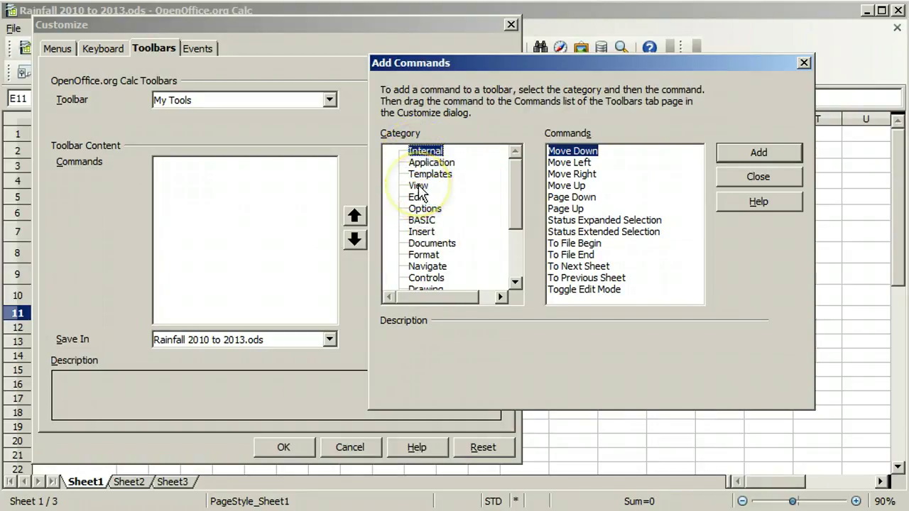
{"action": "left_click", "coordinate": [418, 186]}
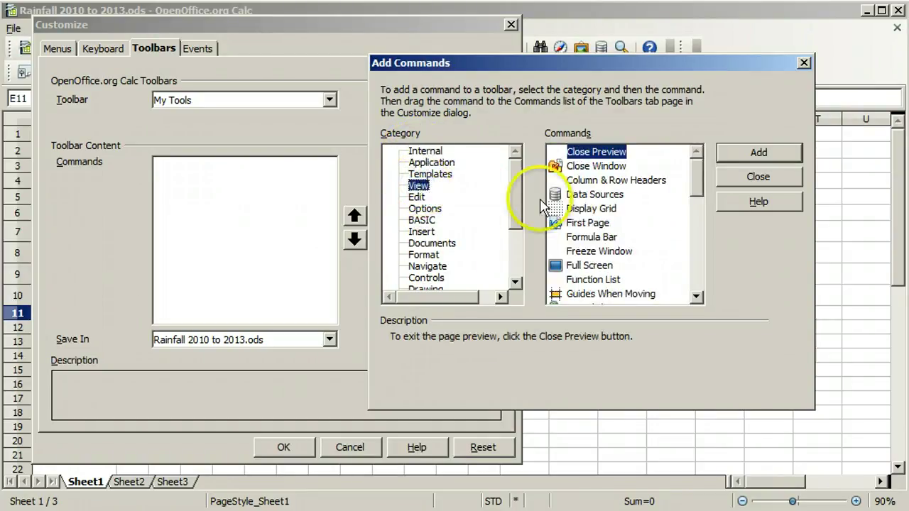
{"action": "left_click", "coordinate": [587, 223]}
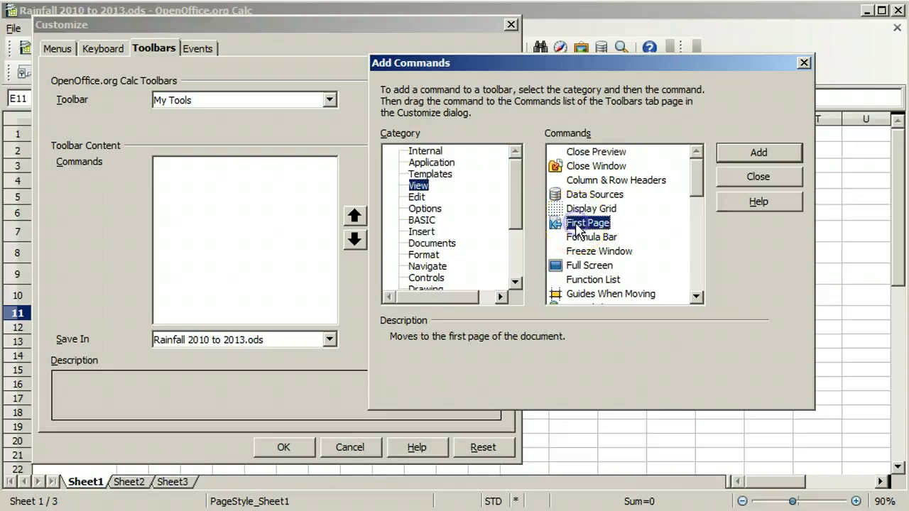
{"action": "left_click", "coordinate": [738, 156]}
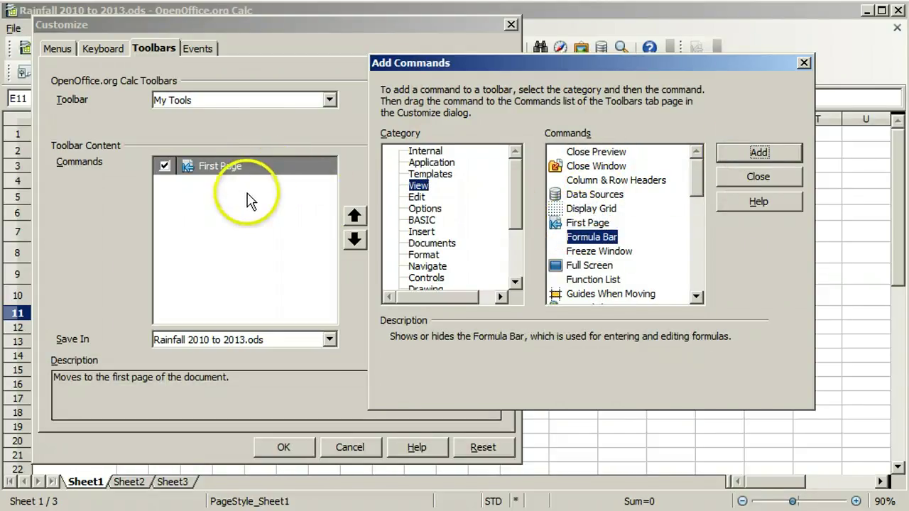
{"action": "left_click", "coordinate": [415, 199]}
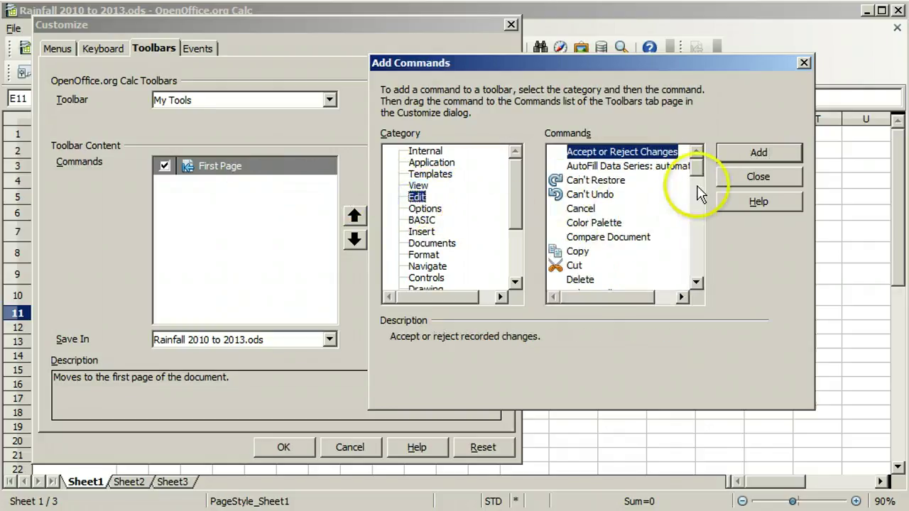
{"action": "mouse_move", "coordinate": [694, 171]}
{"action": "left_mouse_down"}
{"action": "mouse_move", "coordinate": [698, 249]}
{"action": "mouse_move", "coordinate": [696, 182]}
{"action": "left_mouse_up"}
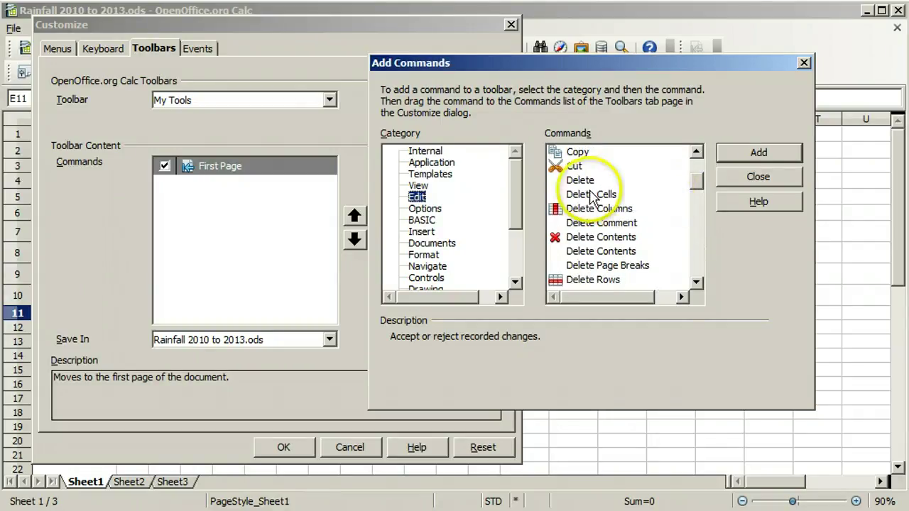
{"action": "left_click", "coordinate": [573, 166]}
{"action": "left_click", "coordinate": [743, 153]}
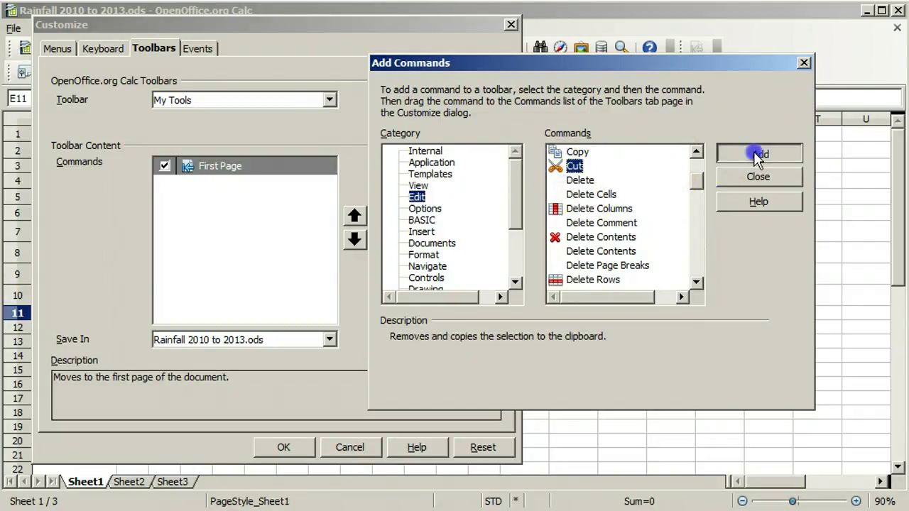
Step: Add Chart and Insert Cells Right from the Insert category to My Tools
{"action": "left_click", "coordinate": [421, 232]}
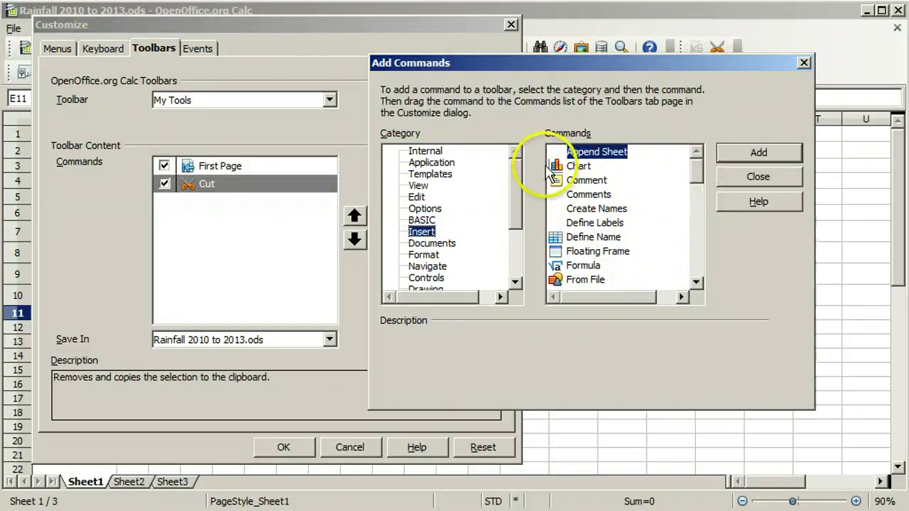
{"action": "left_click", "coordinate": [561, 167]}
{"action": "left_click", "coordinate": [742, 164]}
{"action": "left_click", "coordinate": [587, 180]}
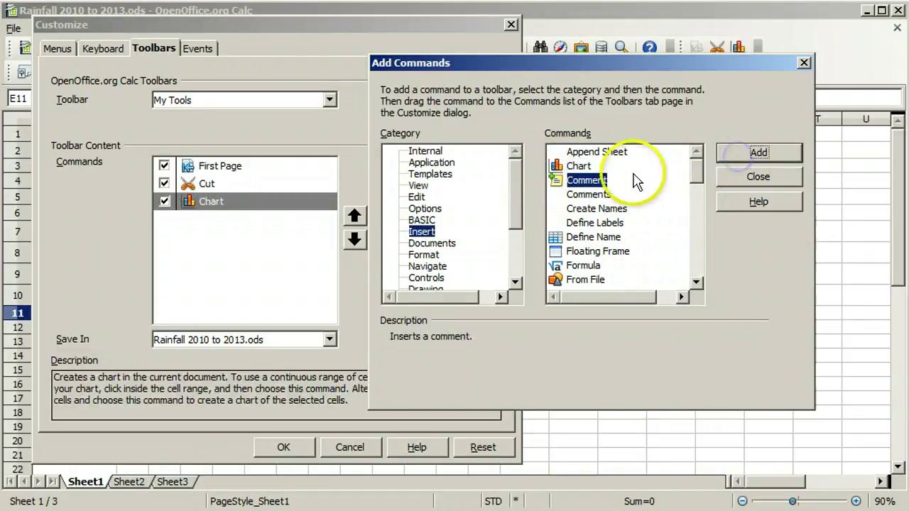
{"action": "left_click_drag", "start_coordinate": [698, 179], "coordinate": [703, 205]}
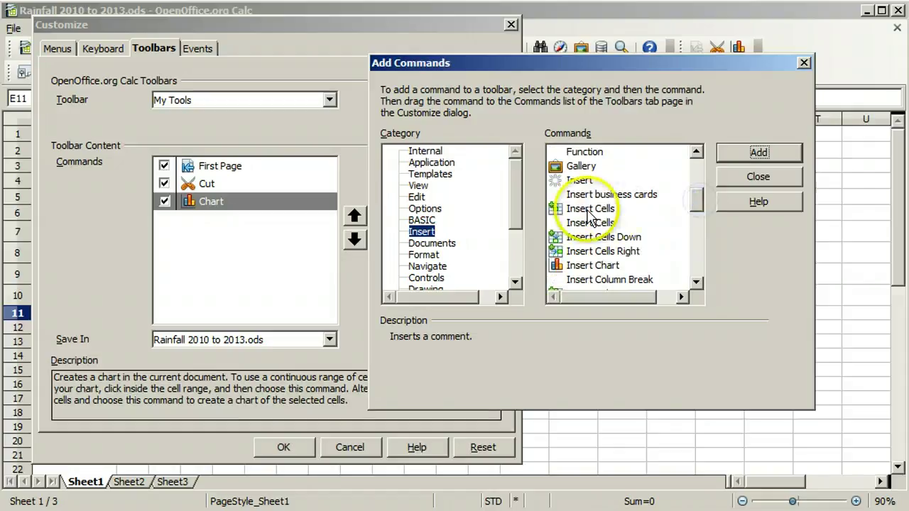
{"action": "left_click", "coordinate": [587, 253]}
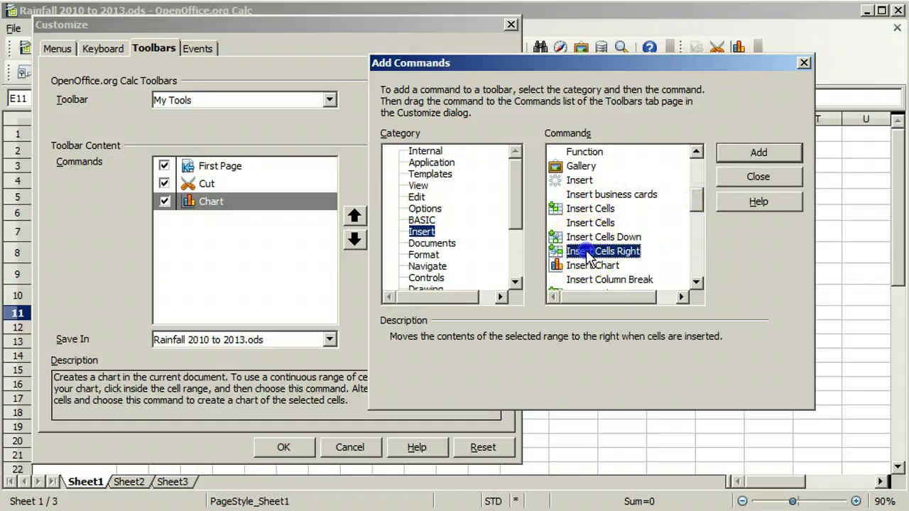
{"action": "left_click", "coordinate": [731, 155]}
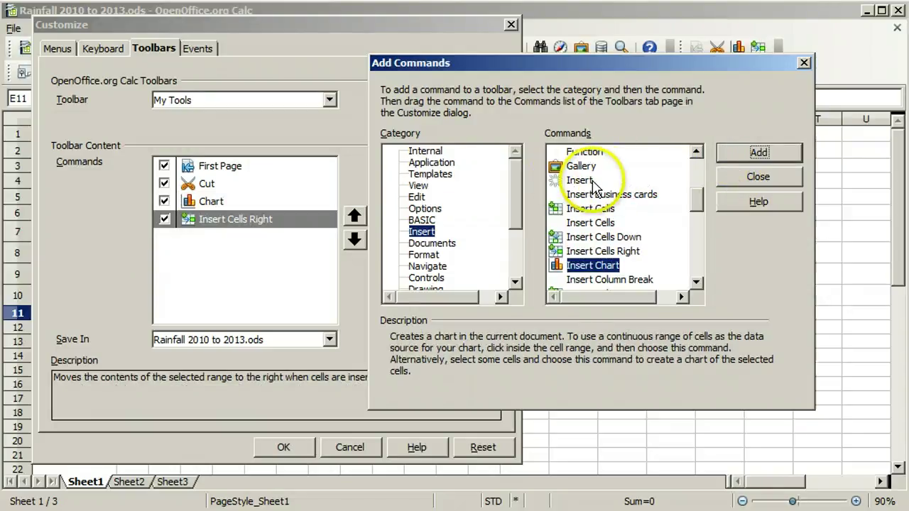
Step: Move Insert Cells Right and Cut so My Tools reads First Page, Cut, Insert Cells Right, Chart, then apply
{"action": "left_click", "coordinate": [755, 178]}
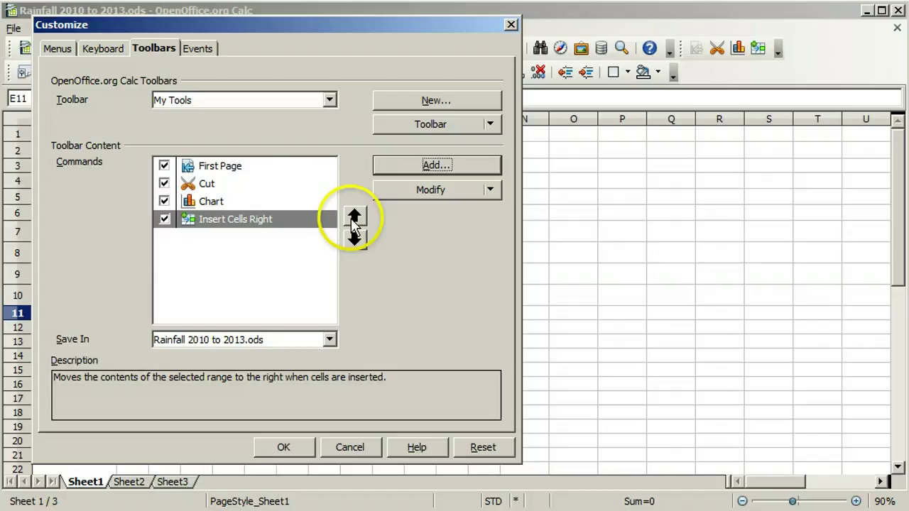
{"action": "left_click", "coordinate": [352, 219]}
{"action": "left_click", "coordinate": [353, 216]}
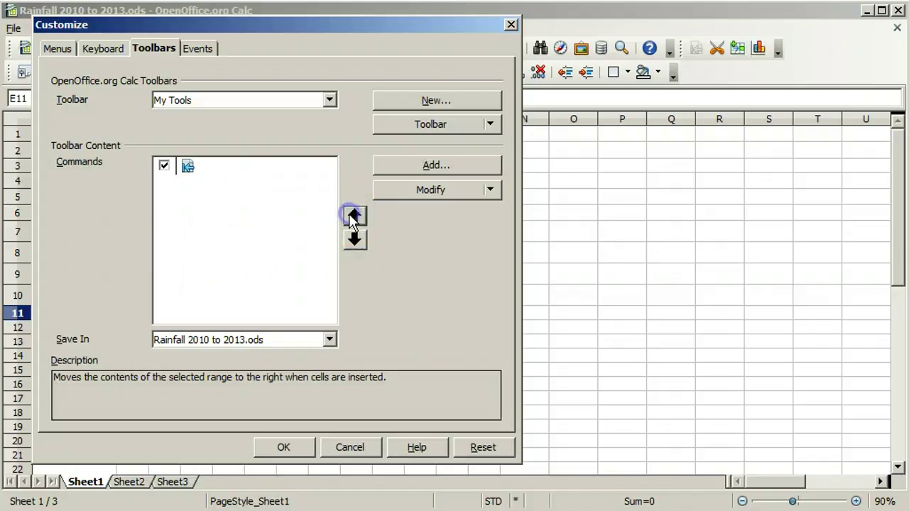
{"action": "left_click", "coordinate": [354, 217]}
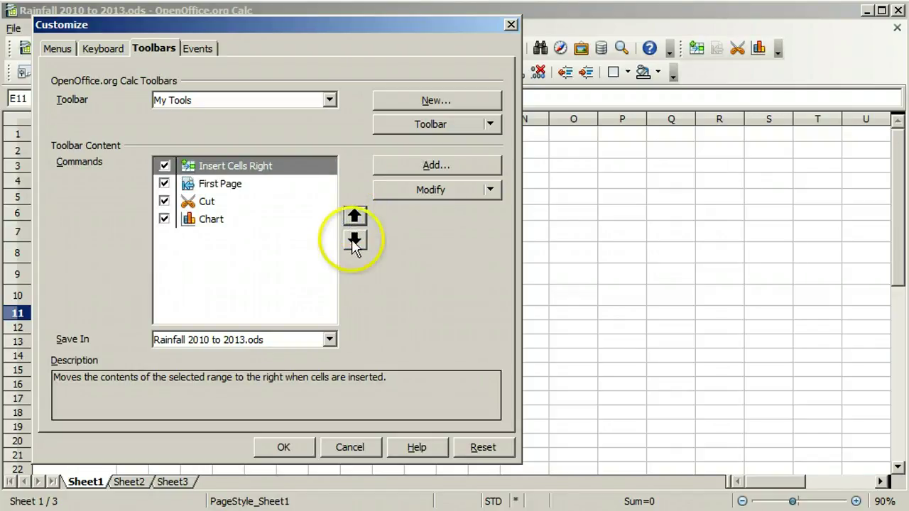
{"action": "left_click", "coordinate": [353, 239]}
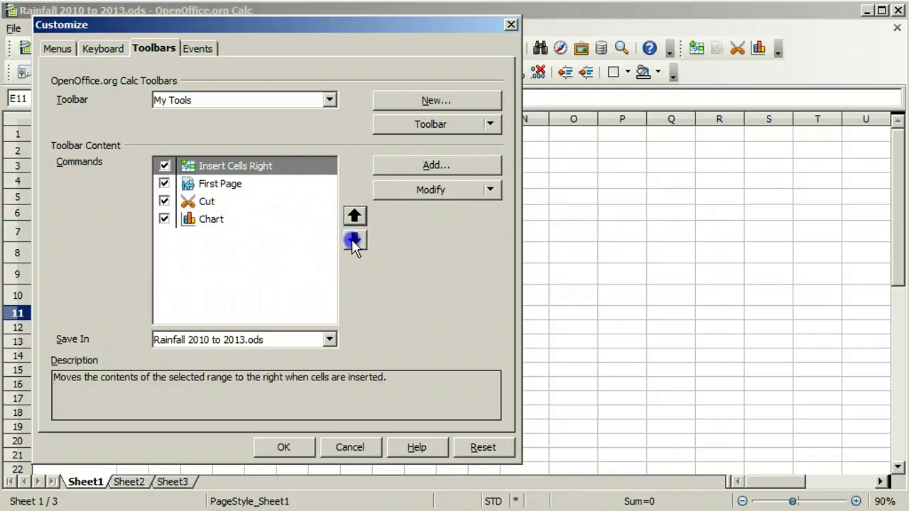
{"action": "left_click", "coordinate": [206, 201]}
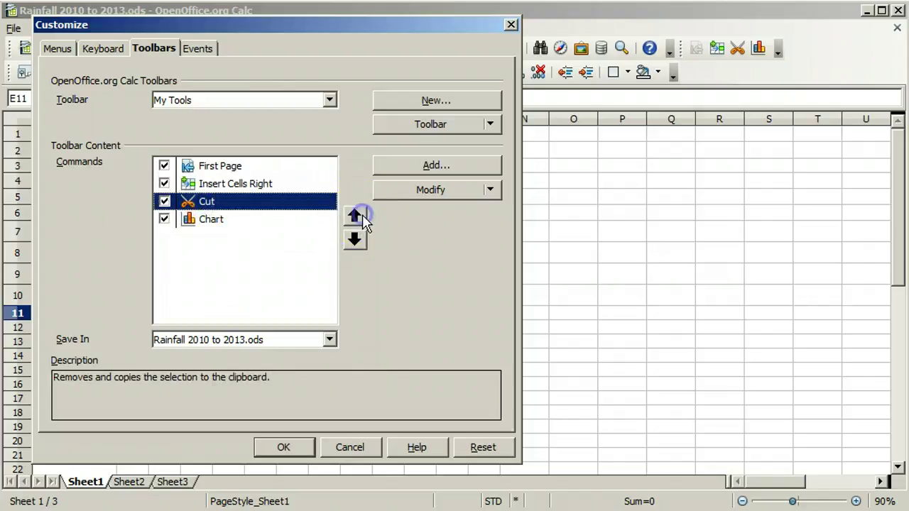
{"action": "left_click", "coordinate": [362, 216]}
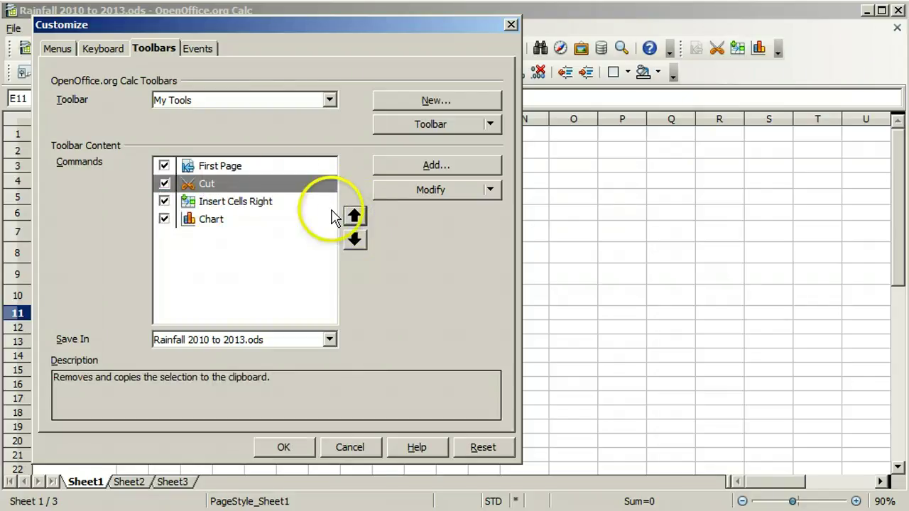
{"action": "left_click", "coordinate": [285, 448]}
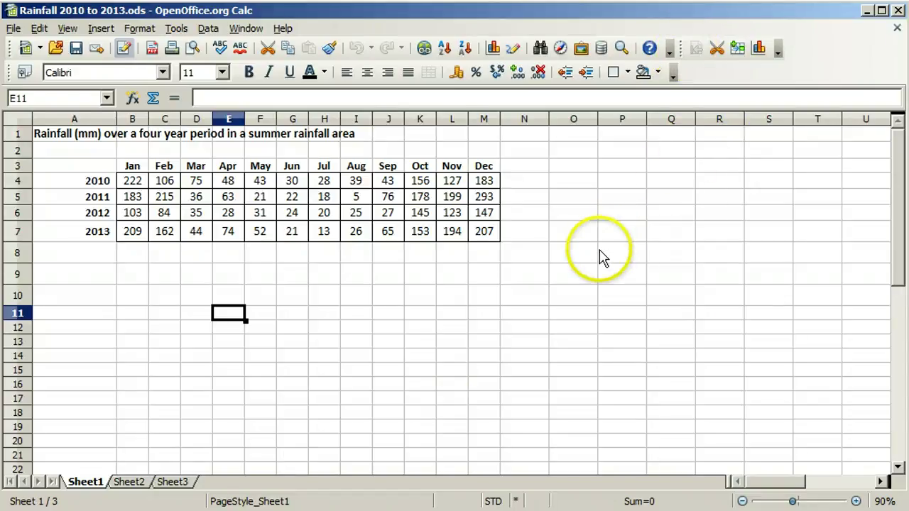
Step: Float the My Tools toolbar over the sheet, drag it back up, then close it
{"action": "left_click", "coordinate": [681, 52]}
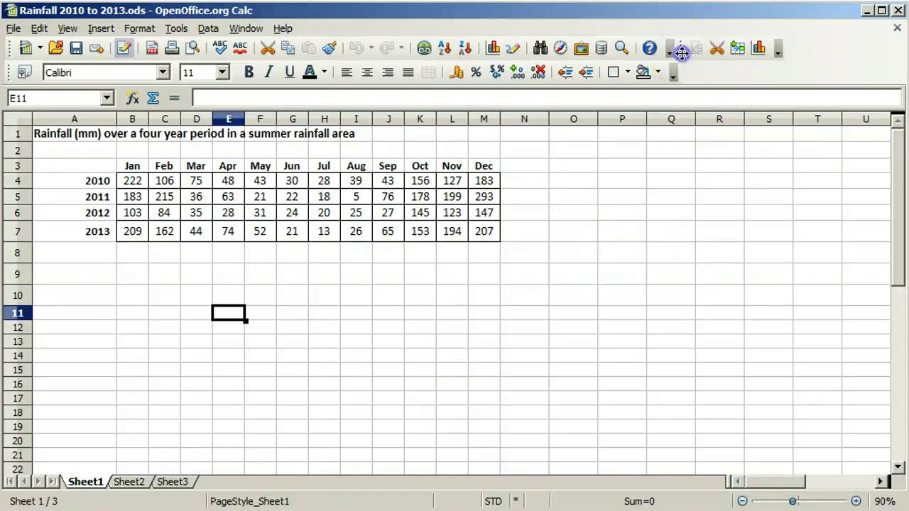
{"action": "left_click_drag", "start_coordinate": [682, 54], "coordinate": [610, 192]}
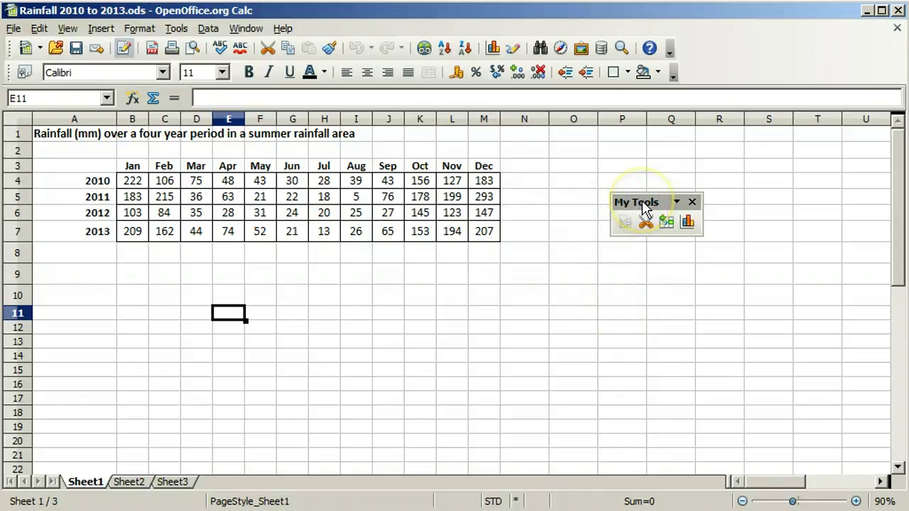
{"action": "left_click_drag", "start_coordinate": [642, 206], "coordinate": [649, 209]}
{"action": "left_click_drag", "start_coordinate": [648, 209], "coordinate": [743, 50]}
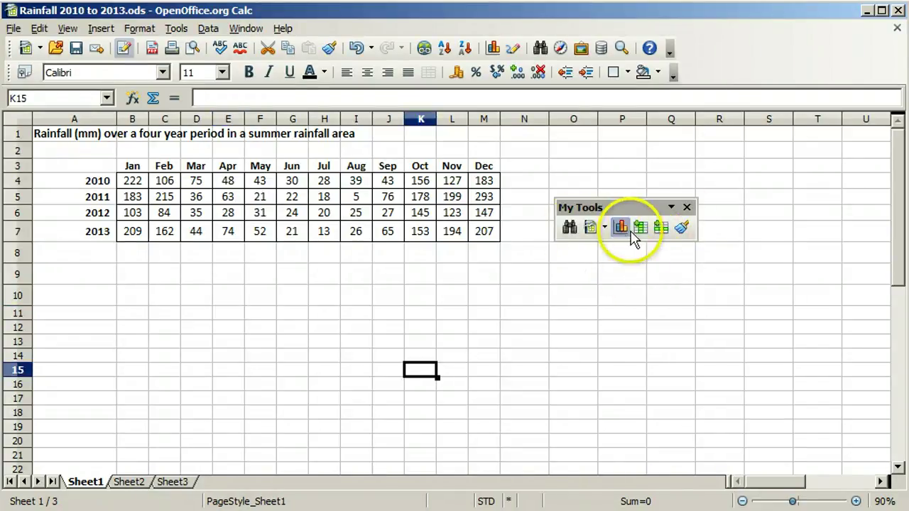
{"action": "left_click", "coordinate": [686, 207]}
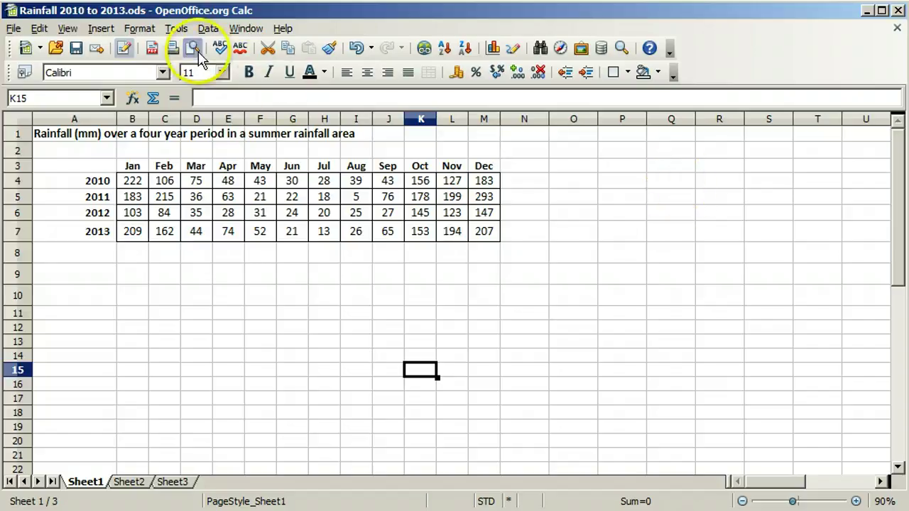
Step: Turn on the Quick Access toolbar from View > Toolbars
{"action": "left_click", "coordinate": [68, 29]}
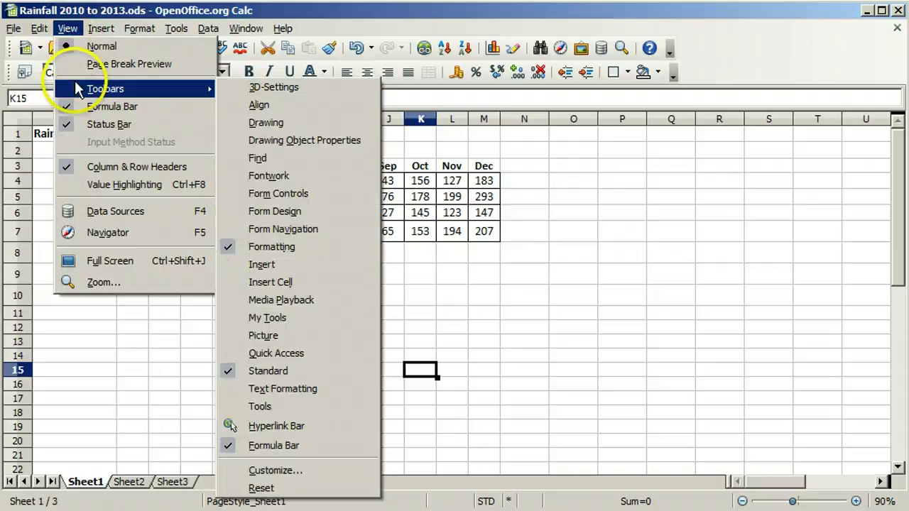
{"action": "mouse_move", "coordinate": [107, 88]}
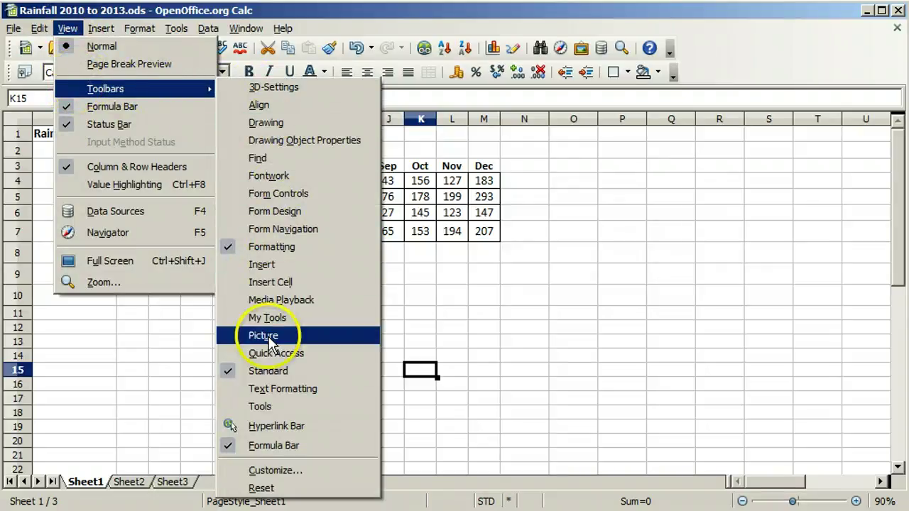
{"action": "left_click", "coordinate": [277, 353]}
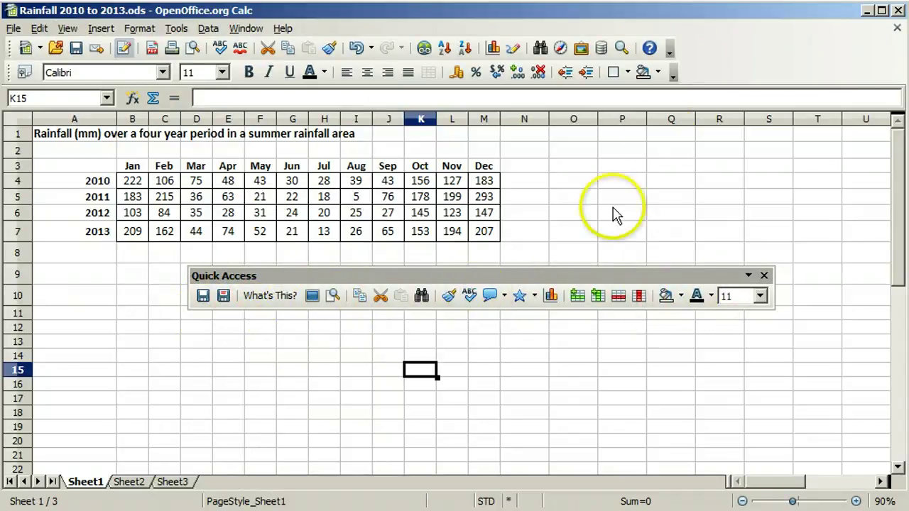
Step: Close the Standard and Formatting toolbars and dock Quick Access at the top-left
{"action": "left_click", "coordinate": [670, 54]}
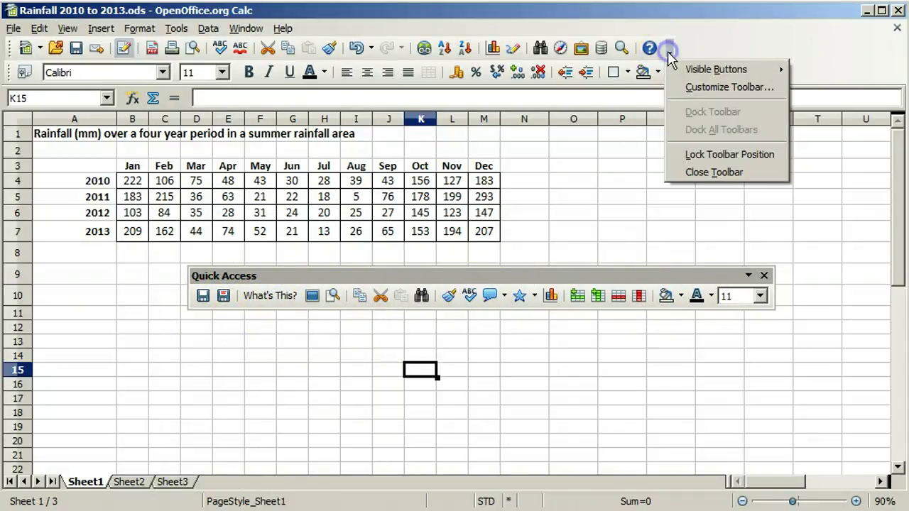
{"action": "left_click", "coordinate": [698, 173]}
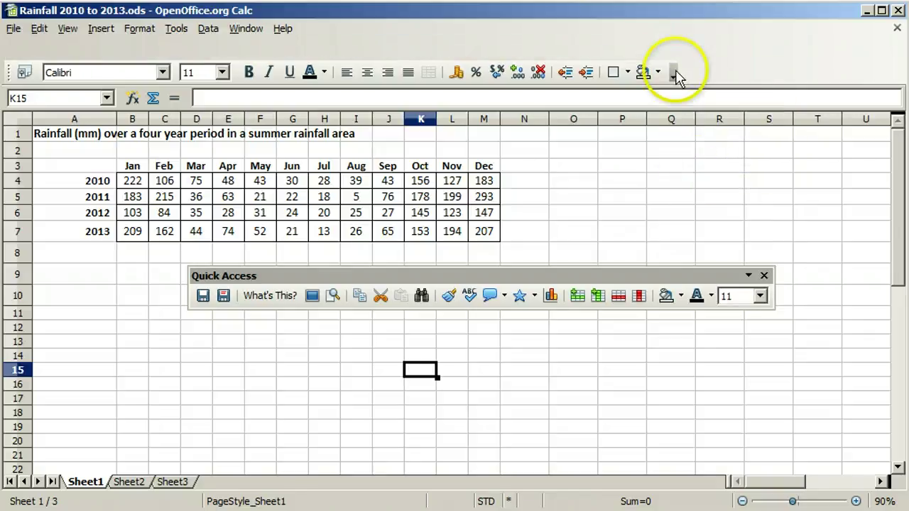
{"action": "left_click", "coordinate": [673, 72]}
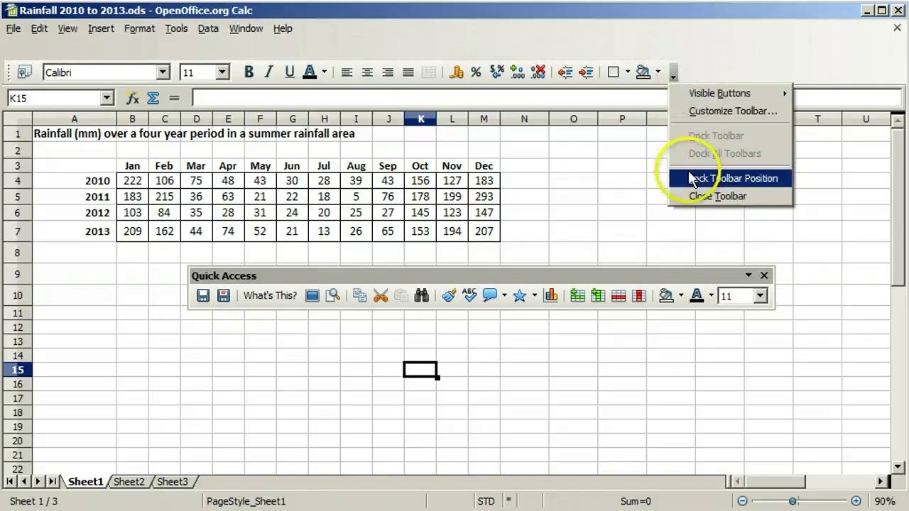
{"action": "left_click", "coordinate": [686, 195]}
{"action": "mouse_move", "coordinate": [564, 276]}
{"action": "left_mouse_down"}
{"action": "mouse_move", "coordinate": [484, 51]}
{"action": "mouse_move", "coordinate": [396, 34]}
{"action": "left_mouse_up"}
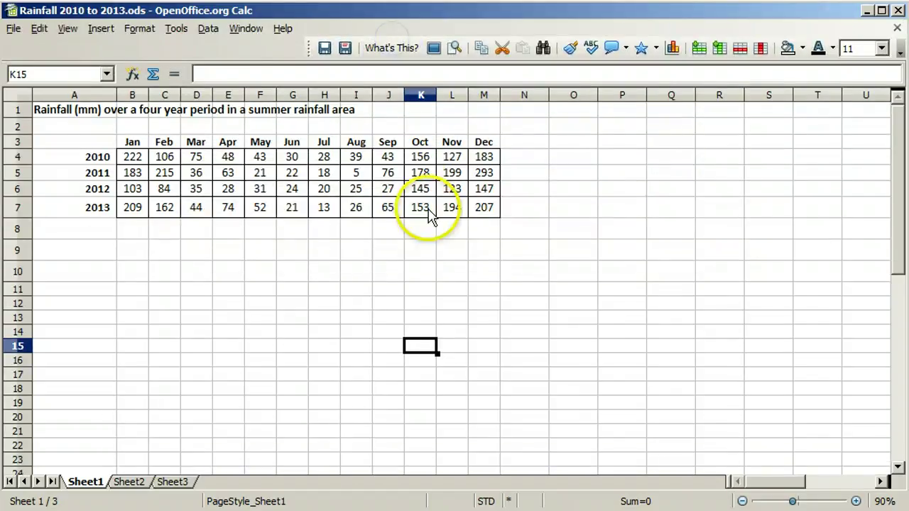
{"action": "left_click_drag", "start_coordinate": [312, 47], "coordinate": [14, 48]}
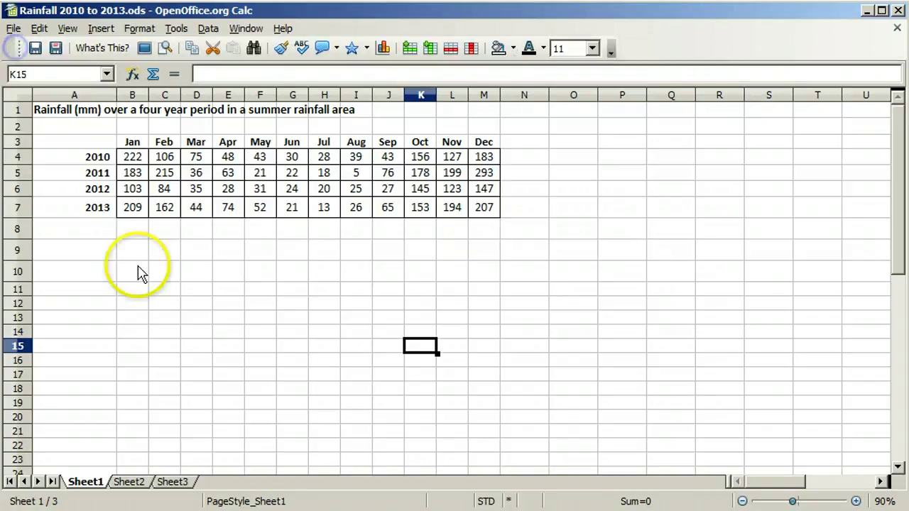